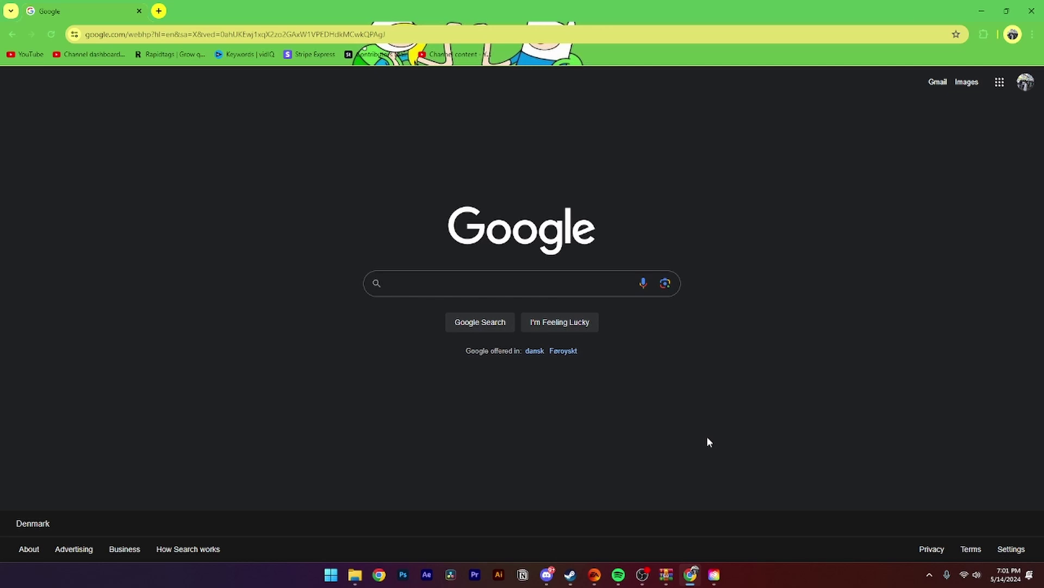
- Bring up Creative Cloud, then open Windows' Add or remove programs settings via Start search
{"action": "left_click", "coordinate": [713, 575]}
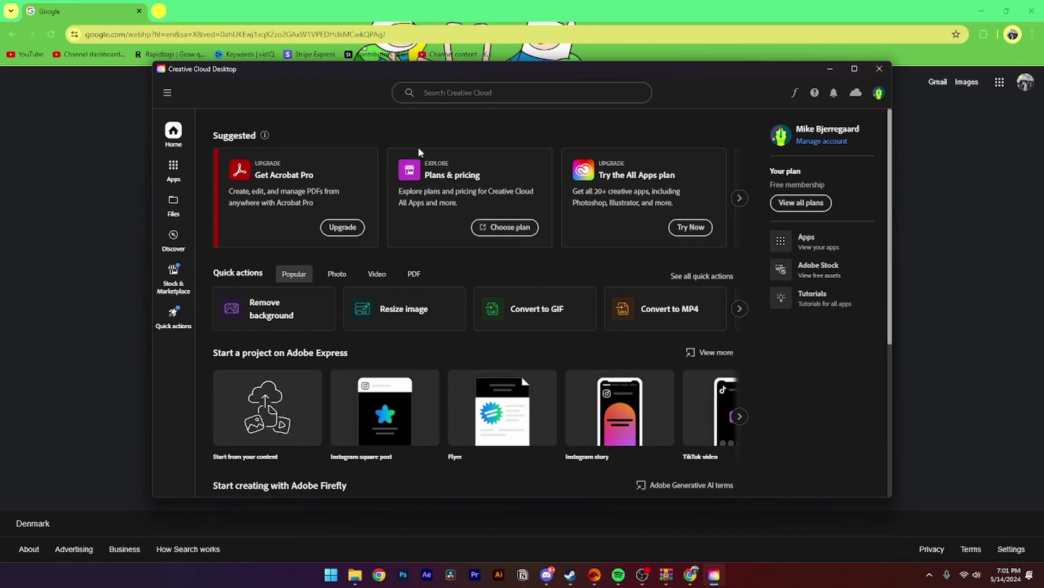
{"action": "left_click", "coordinate": [331, 572]}
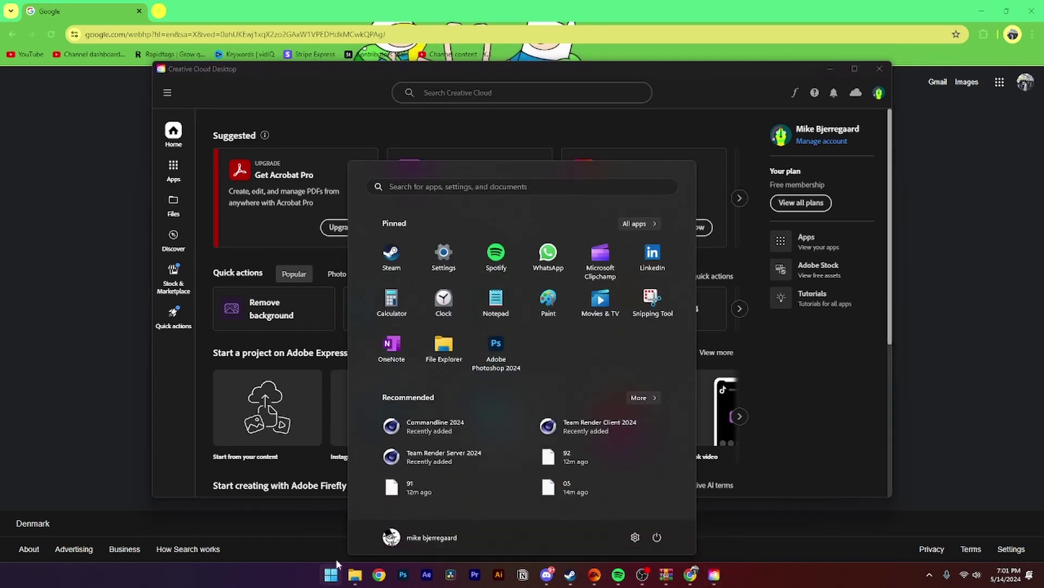
{"action": "type", "text": "remove"}
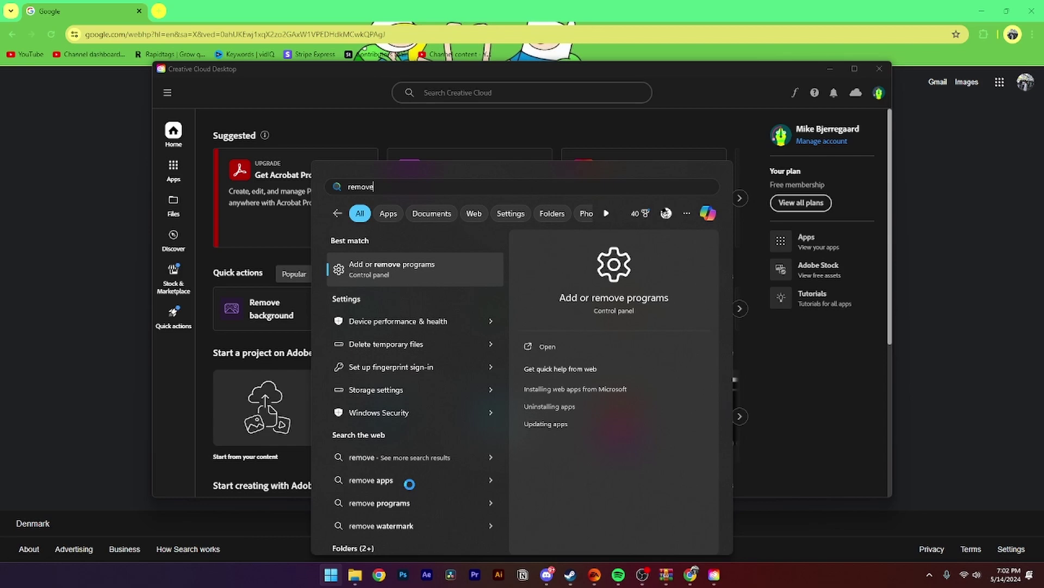
{"action": "key", "text": "Return"}
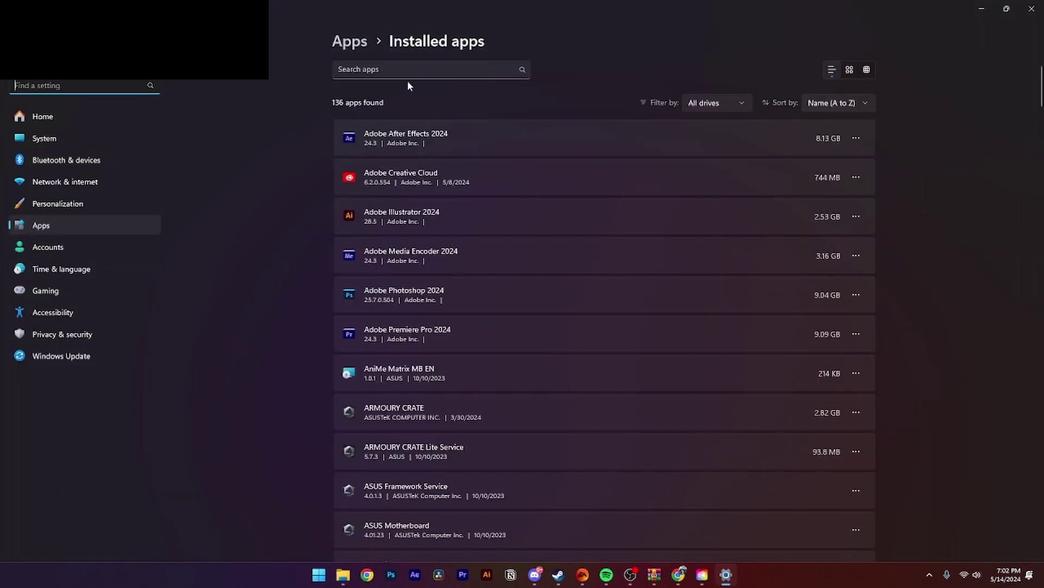
- Filter the Installed apps list by 'photo' to show Adobe Photoshop 2024
{"action": "left_click", "coordinate": [390, 69]}
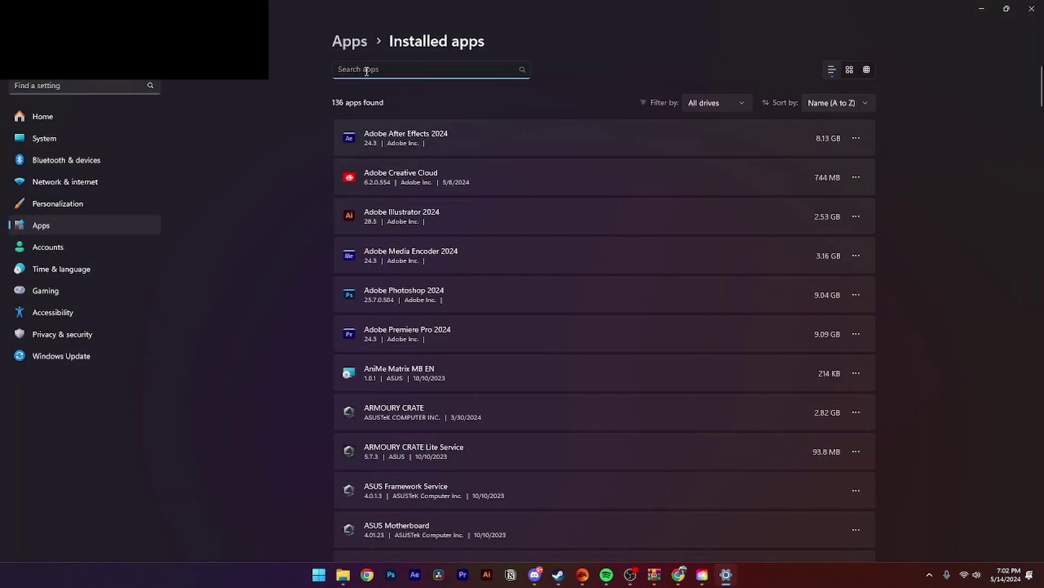
{"action": "type", "text": "photo"}
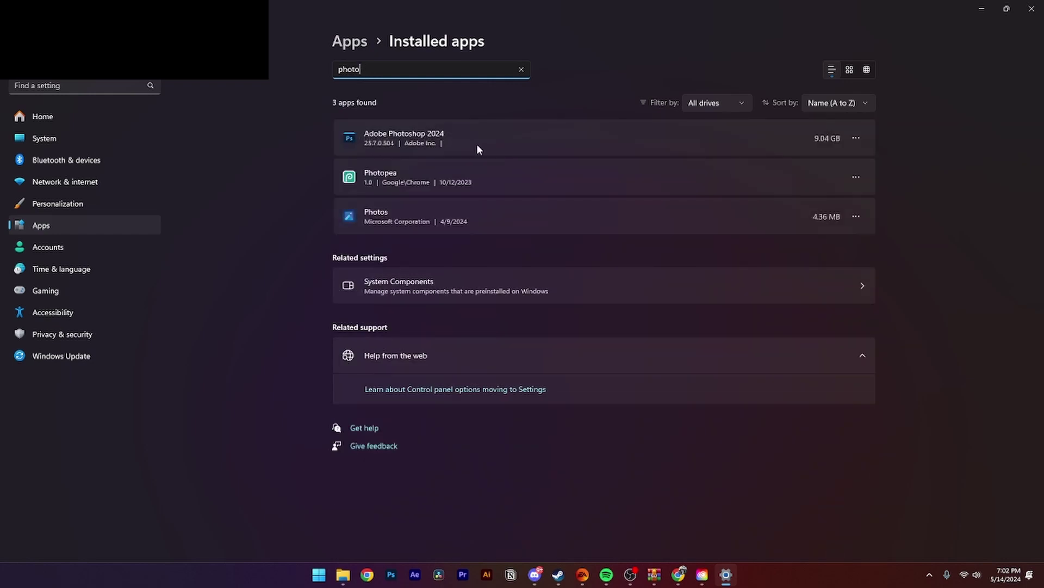
- Choose Uninstall for Adobe Photoshop 2024 from its '...' menu and confirm
{"action": "left_click", "coordinate": [857, 139]}
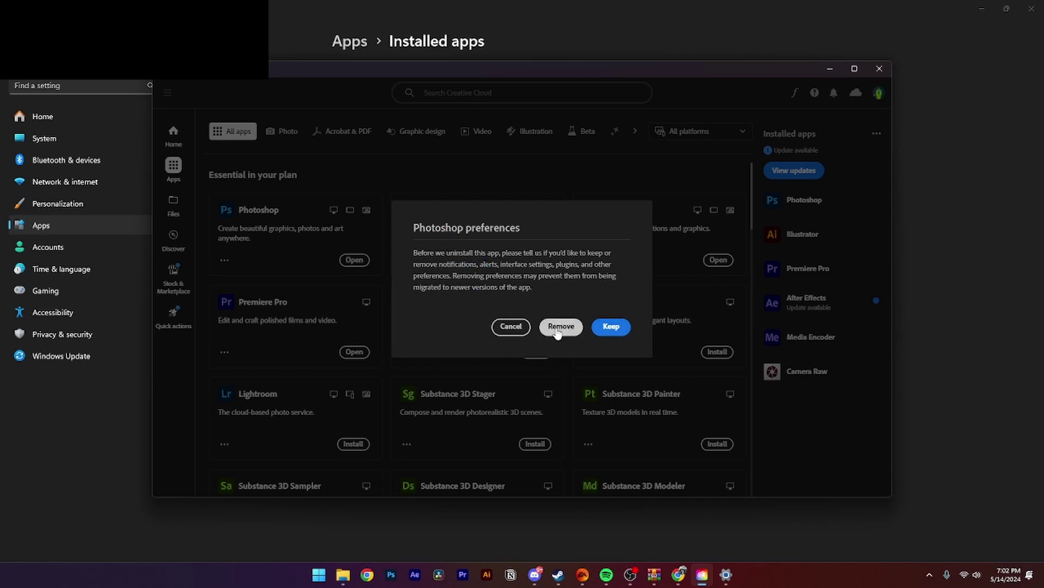
- Choose Remove in the Photoshop preferences prompt, queuing the uninstall in Creative Cloud
{"action": "left_click", "coordinate": [560, 328]}
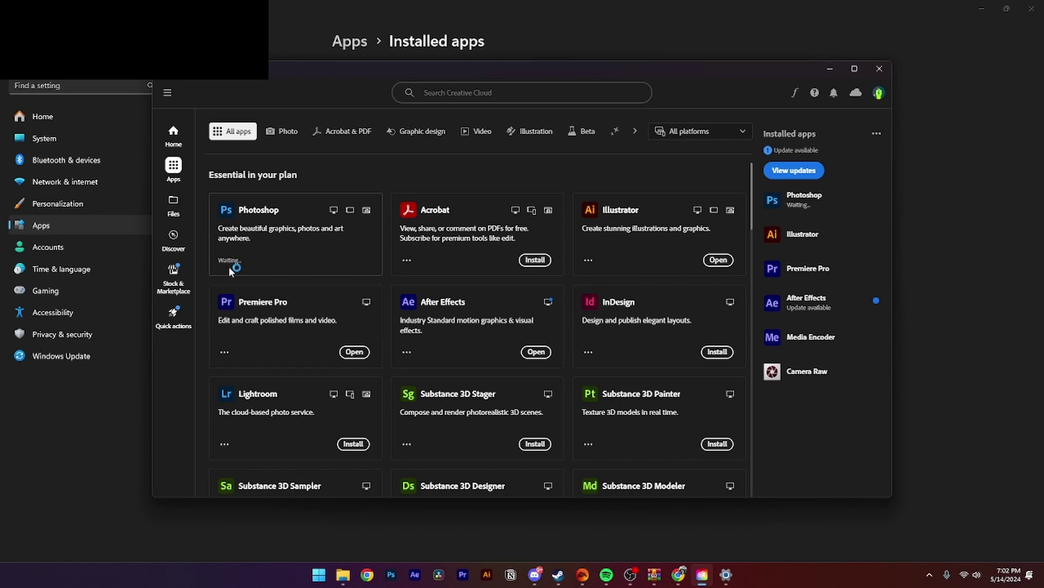